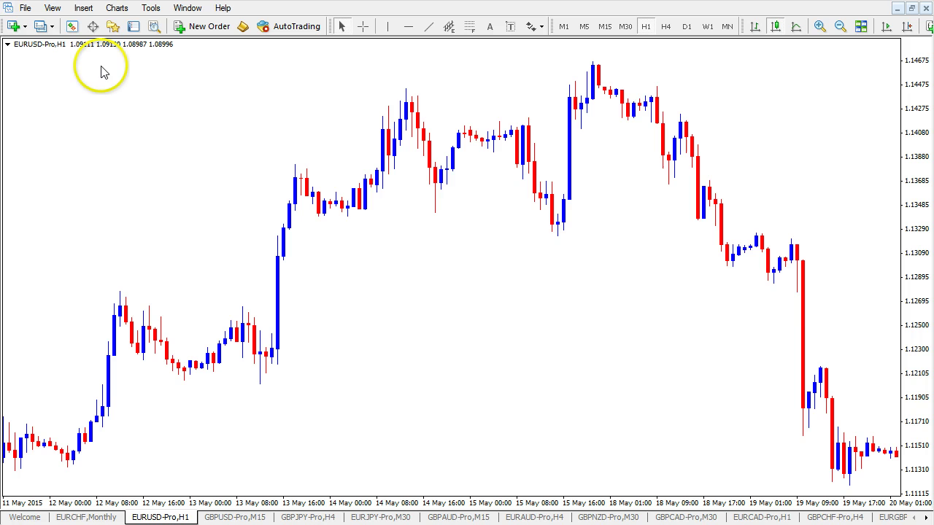
# Open the Insert menu to list the objects available for the EURUSD H1 chart
pyautogui.click(84, 9)
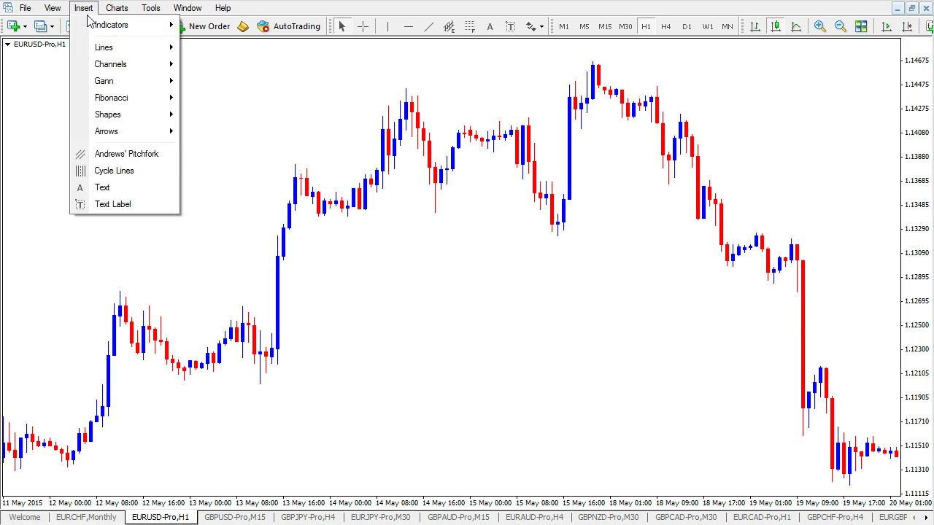
pyautogui.moveTo(116, 98)
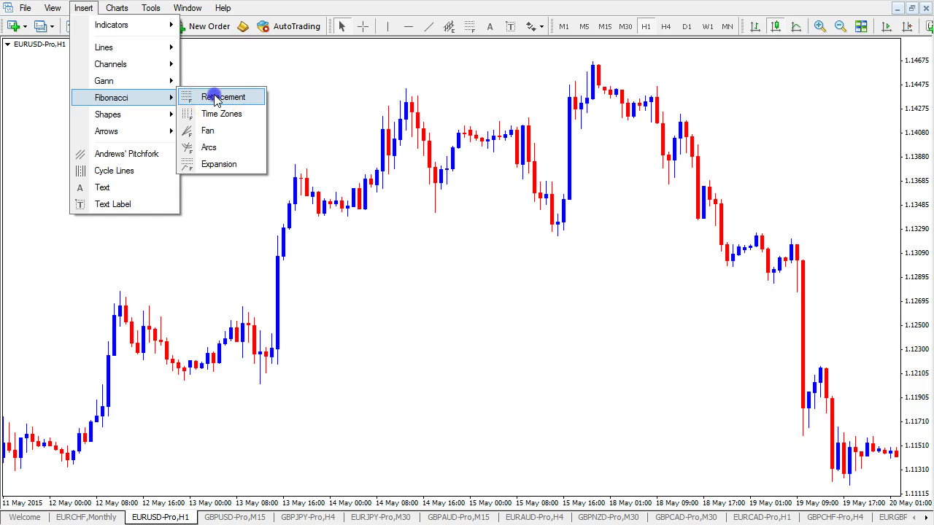
pyautogui.click(216, 101)
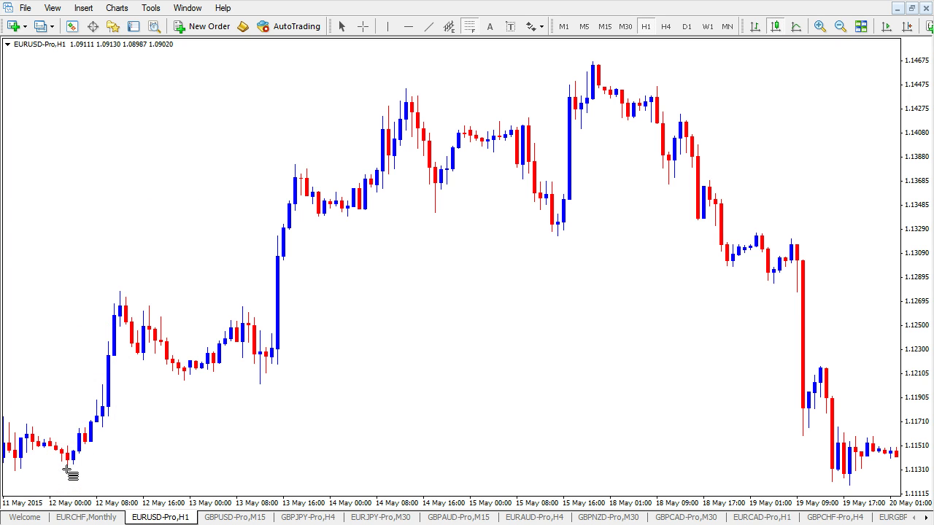
pyautogui.moveTo(67, 467); pyautogui.dragTo(121, 291)
pyautogui.click(166, 356)
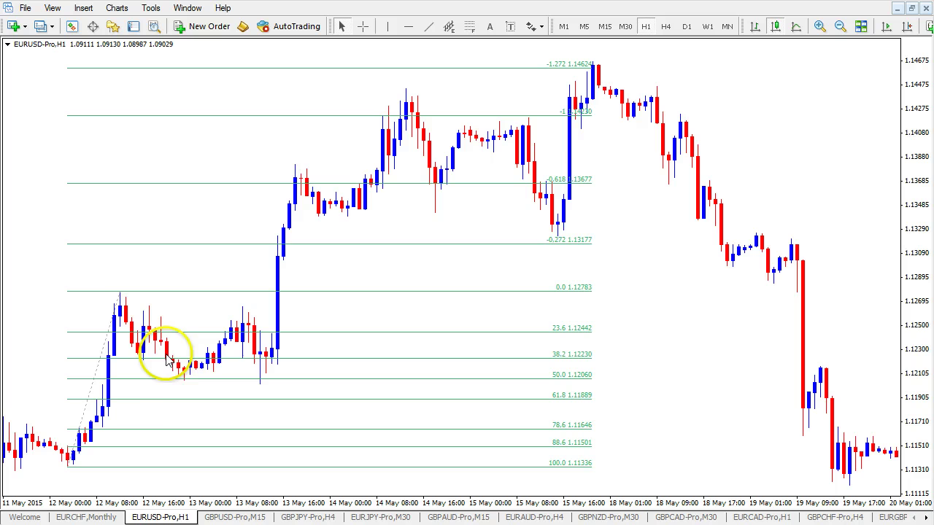
pyautogui.rightClick(121, 290)
pyautogui.click(160, 342)
pyautogui.click(473, 33)
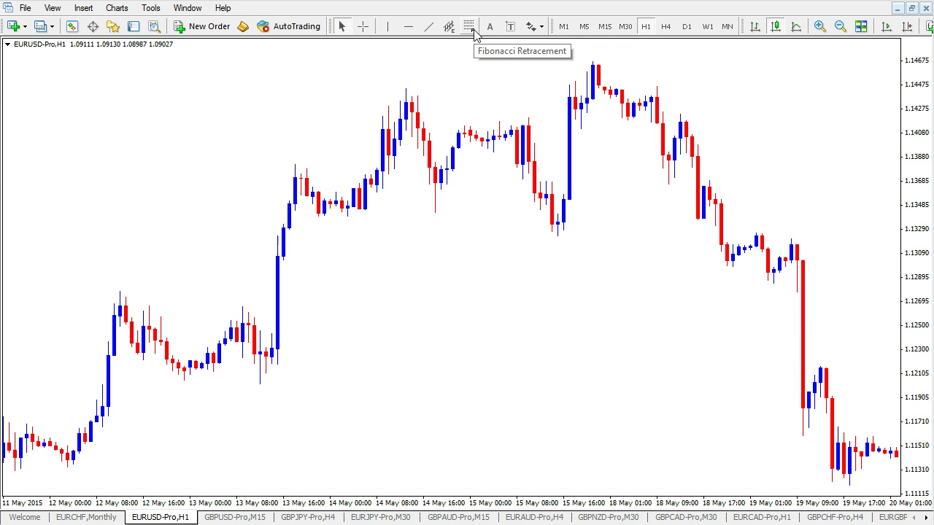
# Draw a Fibonacci retracement from the 12 May low to the swing high, extending to -1.272 (1.14624)
pyautogui.click(472, 31)
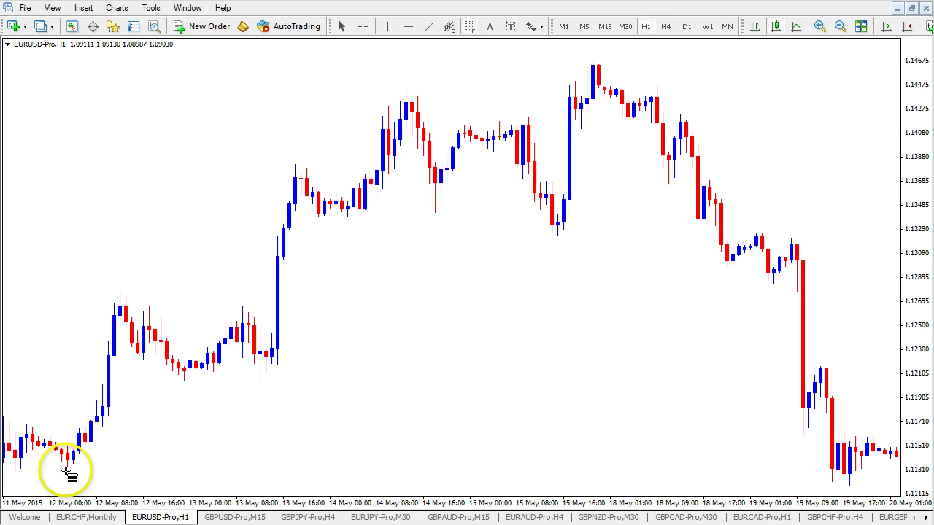
pyautogui.moveTo(70, 465); pyautogui.dragTo(120, 292)
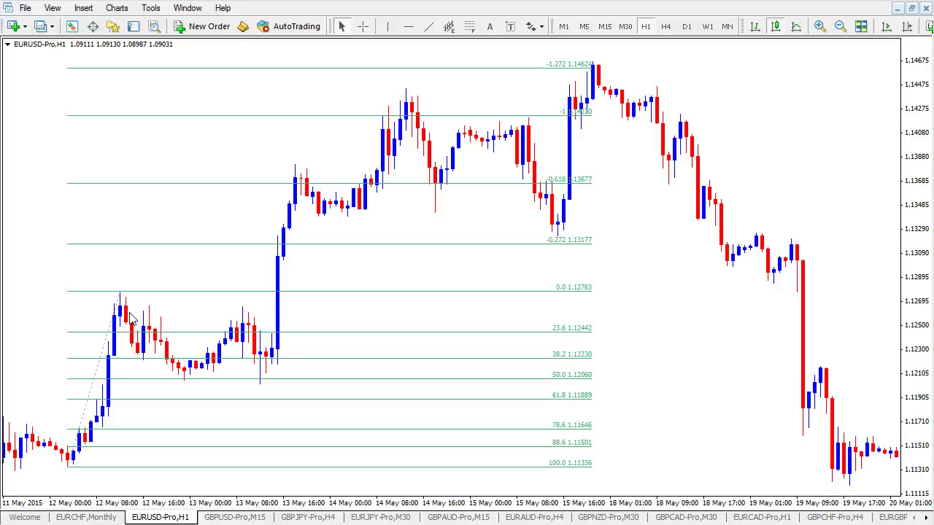
pyautogui.click(126, 328)
pyautogui.click(126, 325)
pyautogui.click(351, 359)
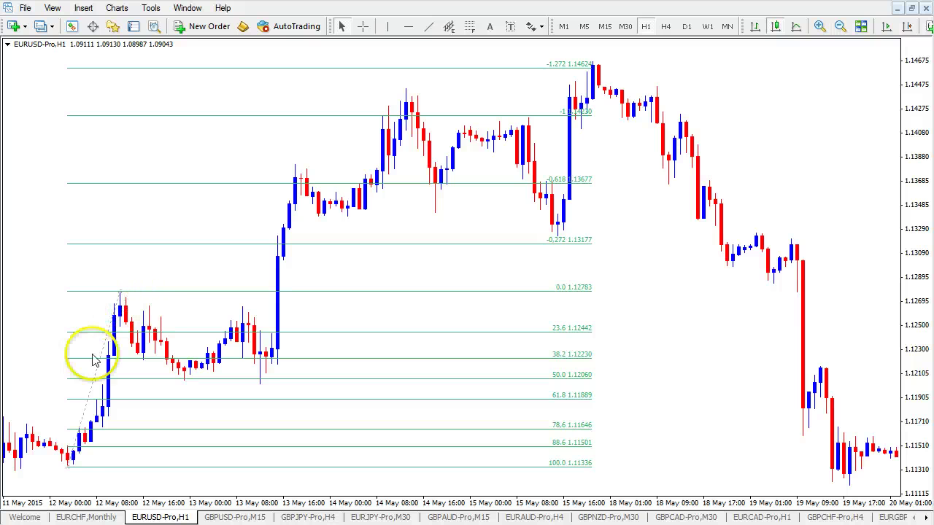
pyautogui.rightClick(120, 294)
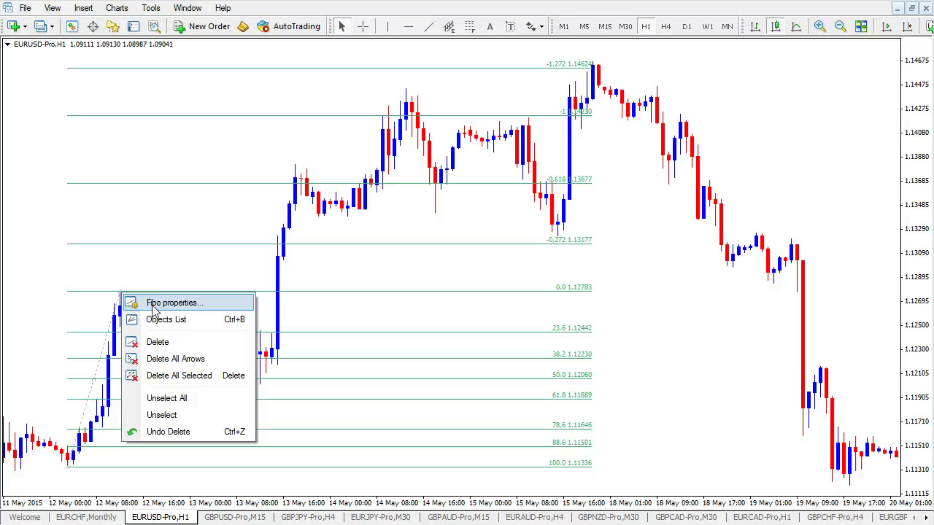
pyautogui.click(153, 303)
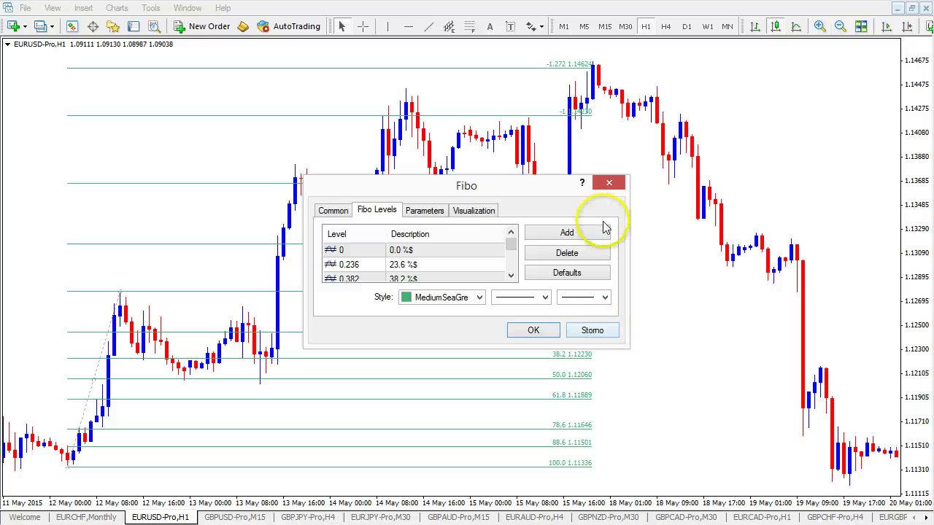
pyautogui.click(566, 234)
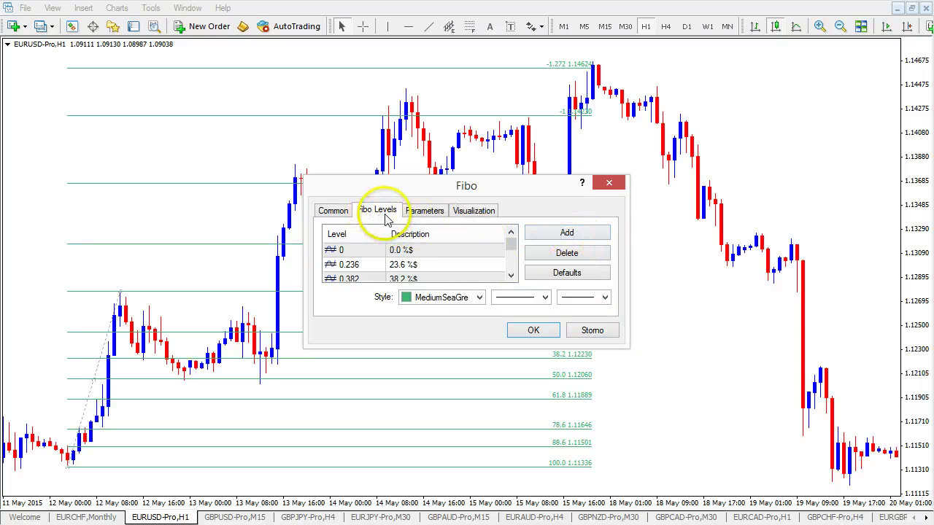
pyautogui.click(572, 238)
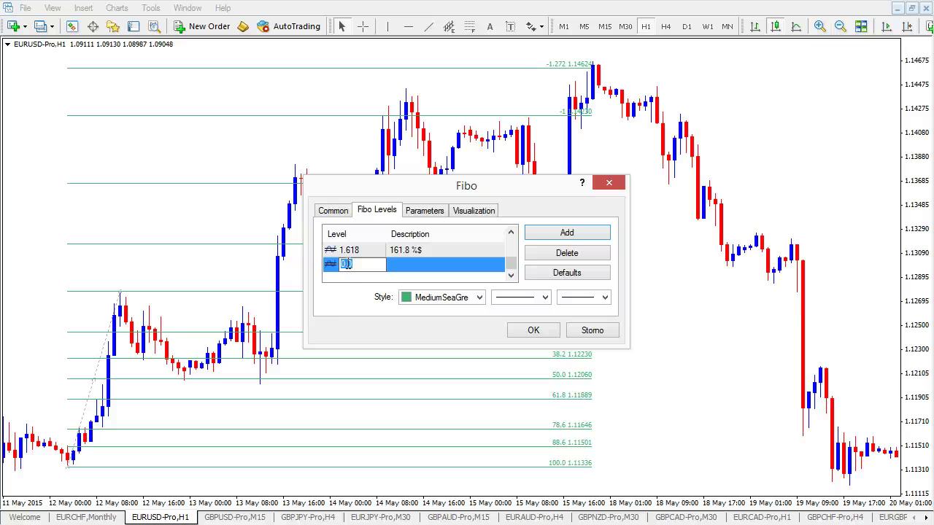
pyautogui.click(358, 265)
pyautogui.click(355, 219)
pyautogui.write('-')
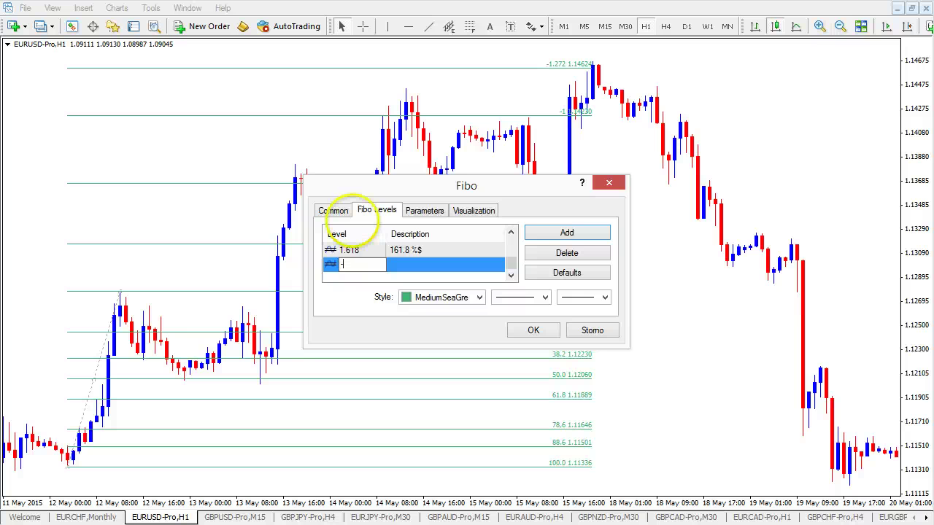
pyautogui.write('1.000')
pyautogui.click(415, 267)
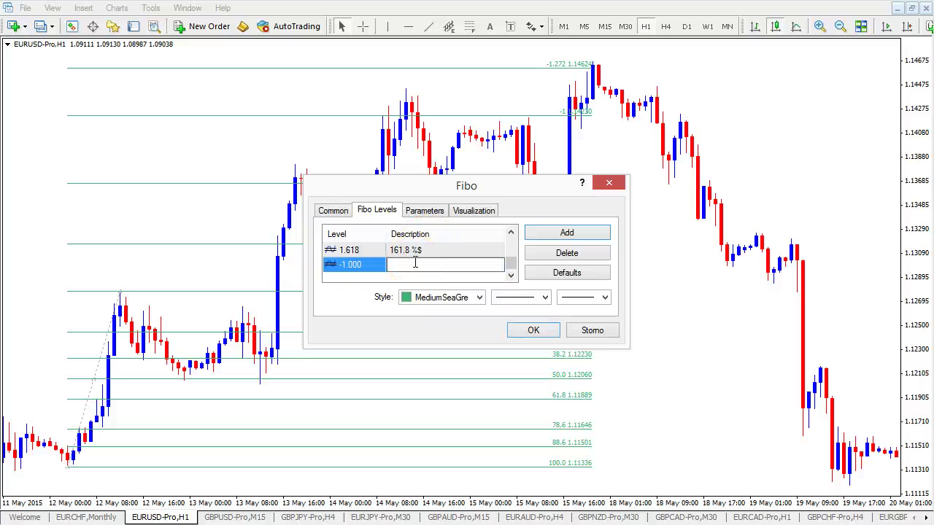
pyautogui.write('-100.0 %$')
pyautogui.click(550, 254)
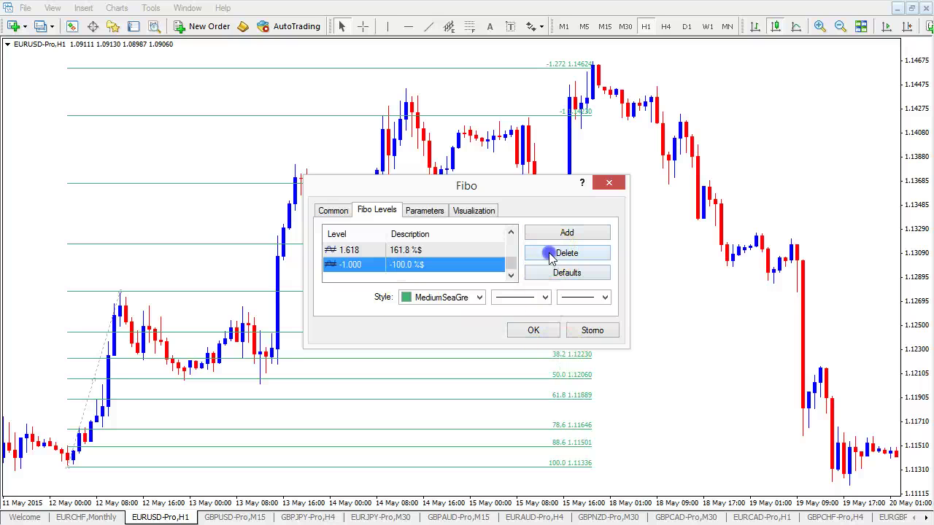
pyautogui.click(550, 254)
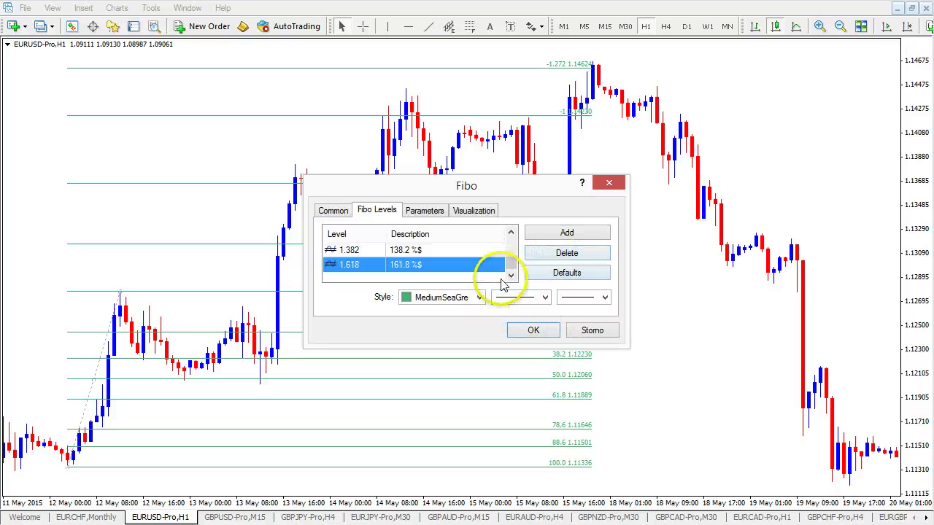
pyautogui.moveTo(510, 271); pyautogui.dragTo(508, 248)
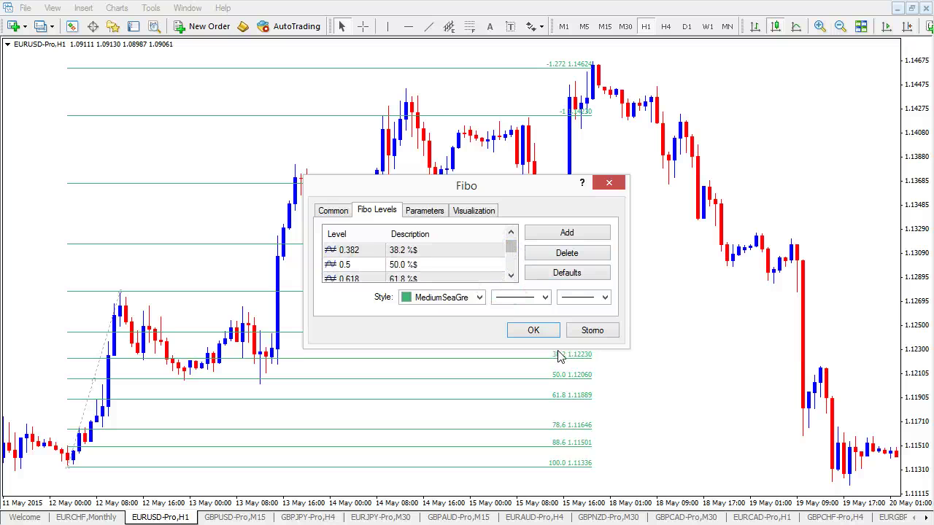
pyautogui.click(582, 337)
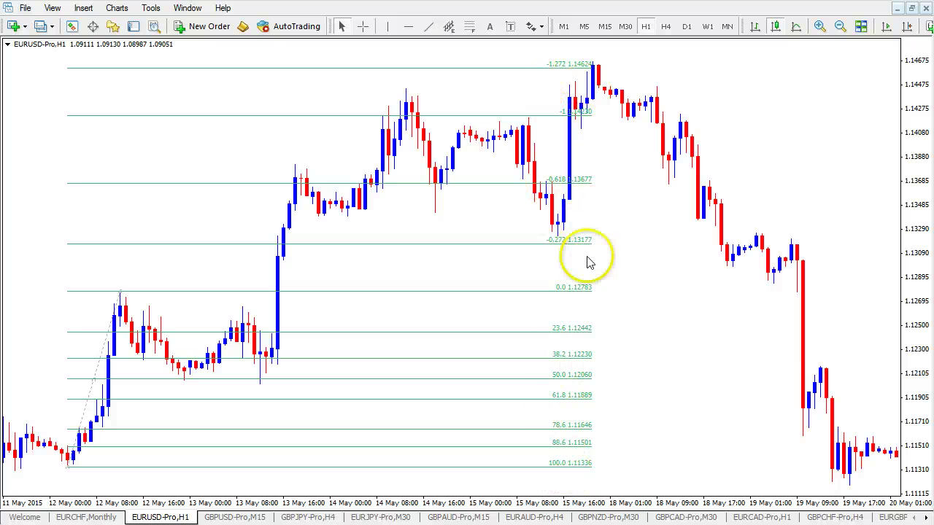
# Open the green retracement's properties and keep solid lines for its levels
pyautogui.rightClick(121, 296)
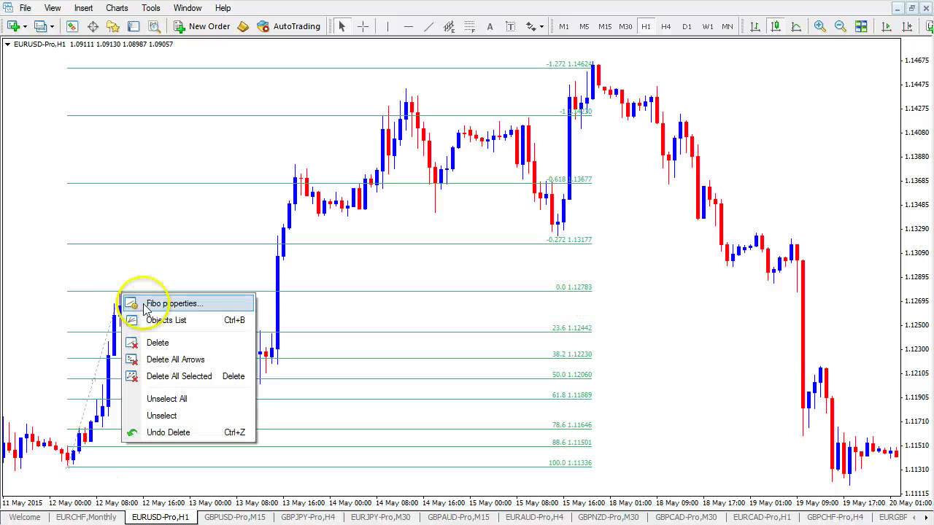
pyautogui.click(168, 303)
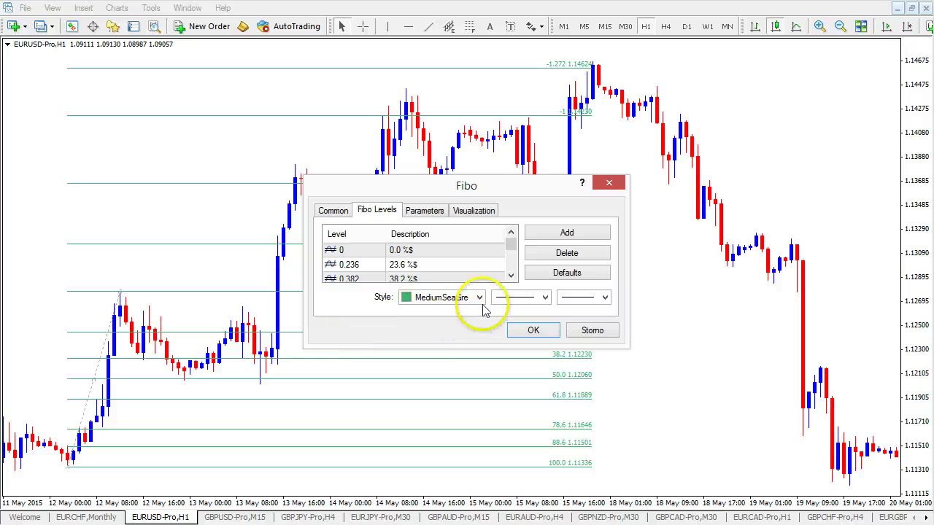
pyautogui.click(545, 297)
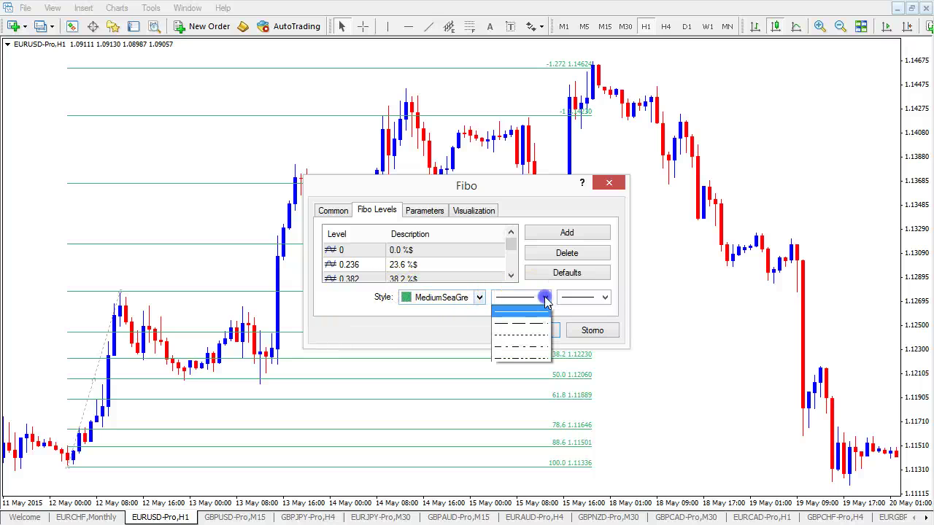
pyautogui.click(607, 299)
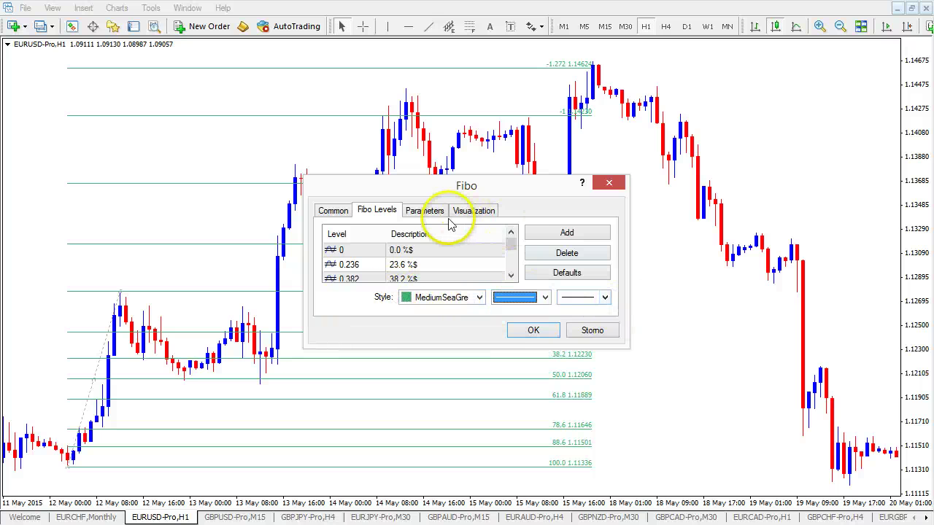
# Turn off 'Show on all the timeframes', tick only H1 and H4, and apply
pyautogui.click(470, 211)
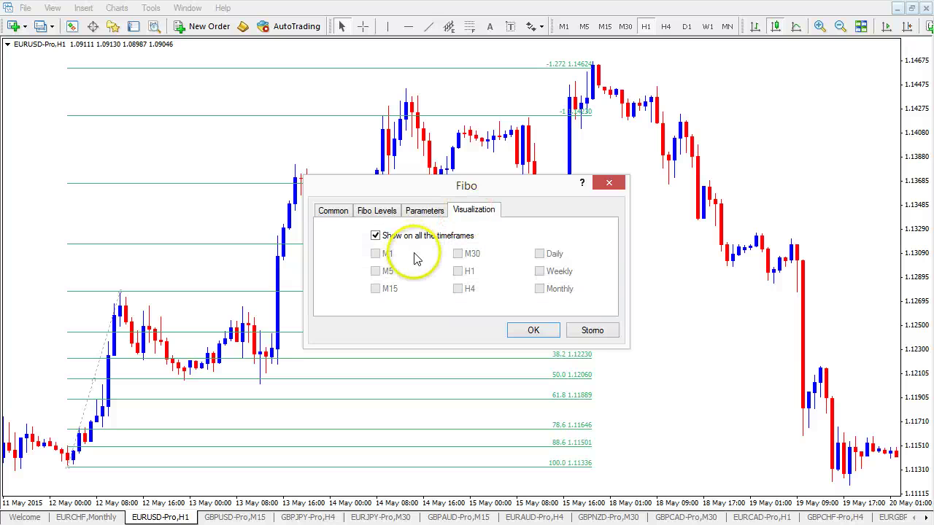
pyautogui.click(375, 236)
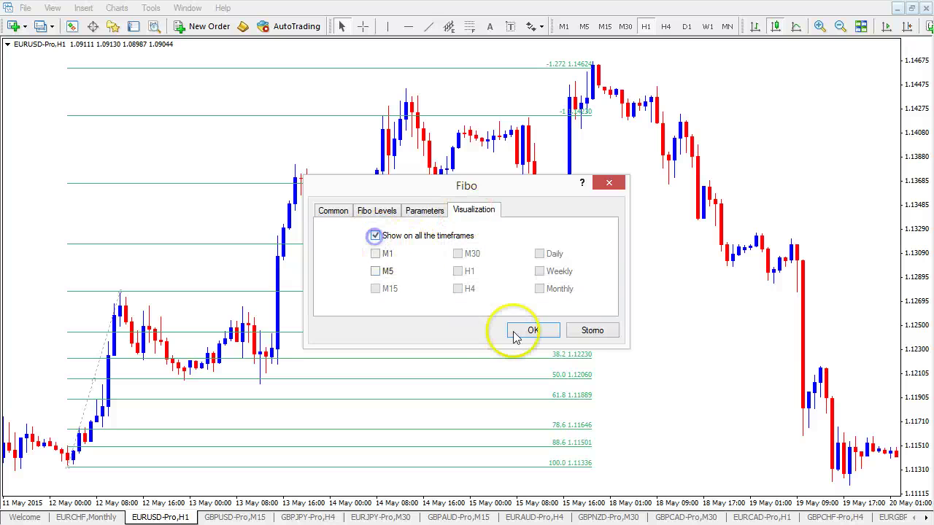
pyautogui.click(457, 272)
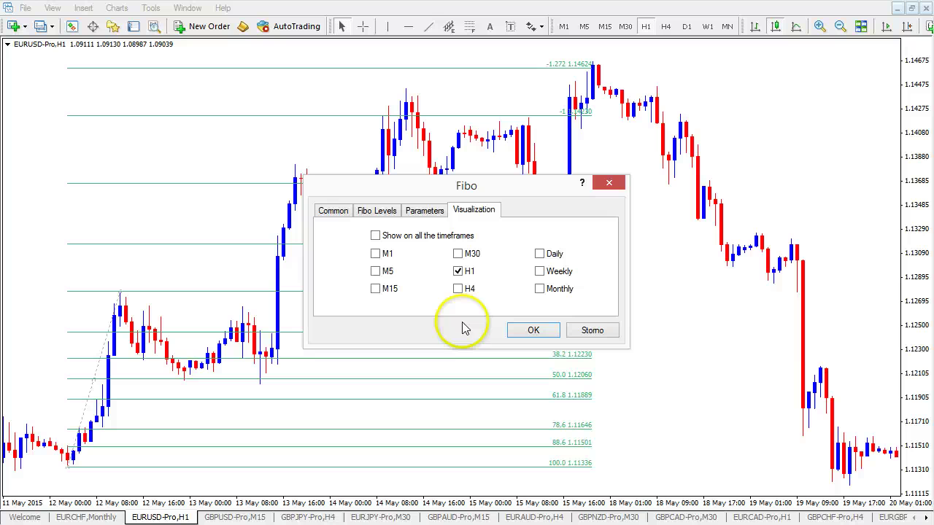
pyautogui.click(374, 238)
pyautogui.click(373, 238)
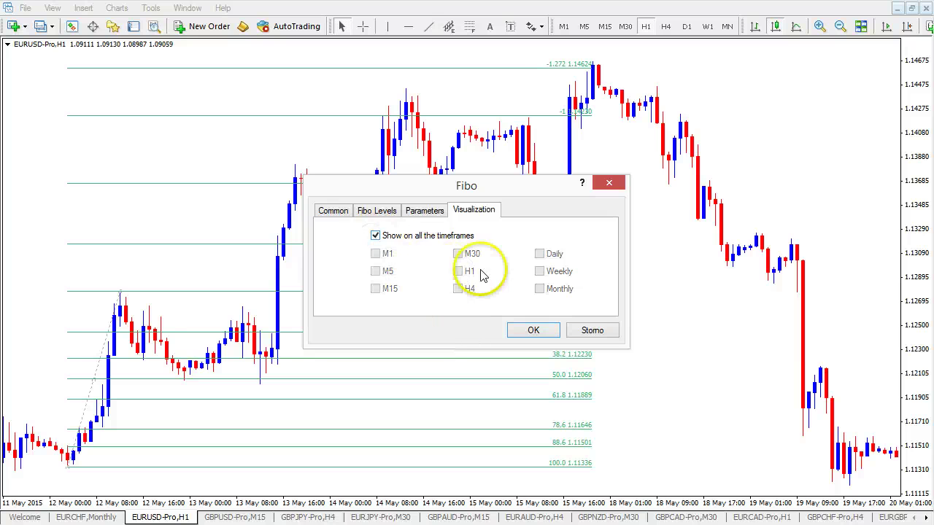
pyautogui.click(375, 236)
pyautogui.click(457, 271)
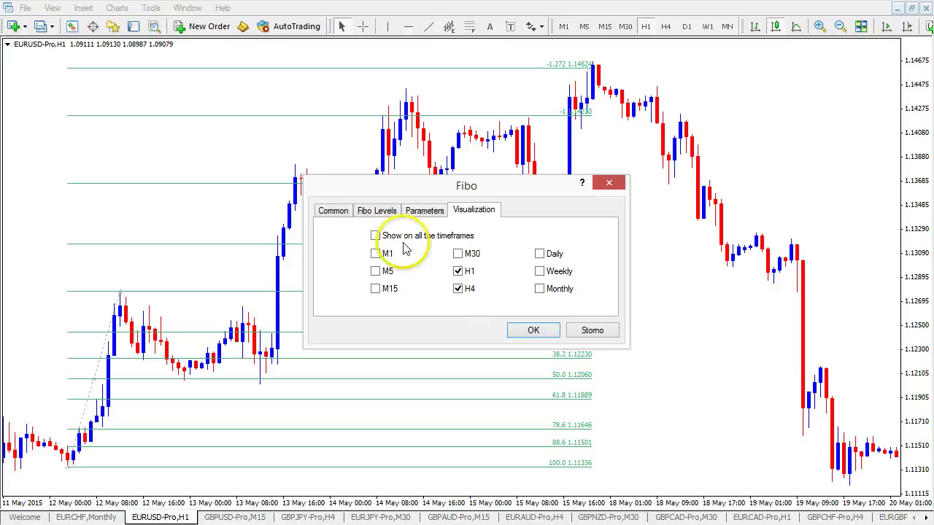
pyautogui.click(332, 210)
pyautogui.click(377, 211)
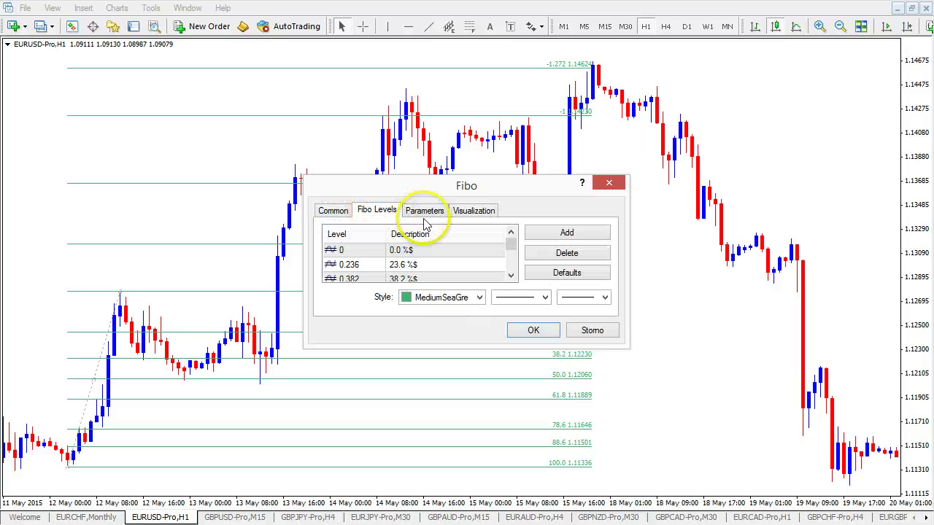
pyautogui.click(469, 216)
pyautogui.click(533, 329)
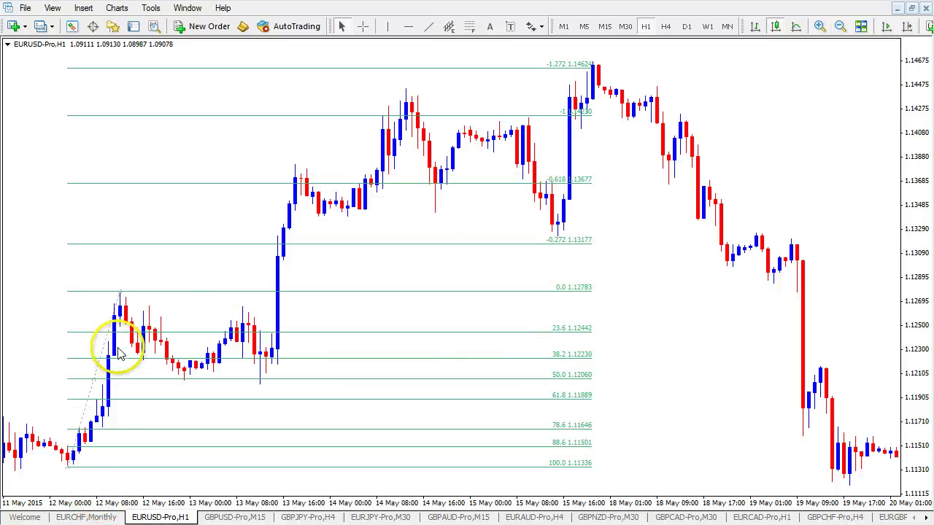
# Drag the retracement's anchors to span the 13 May low at 1.12021 up to the 1.13823 high
pyautogui.click(122, 295)
pyautogui.moveTo(122, 295); pyautogui.dragTo(295, 165)
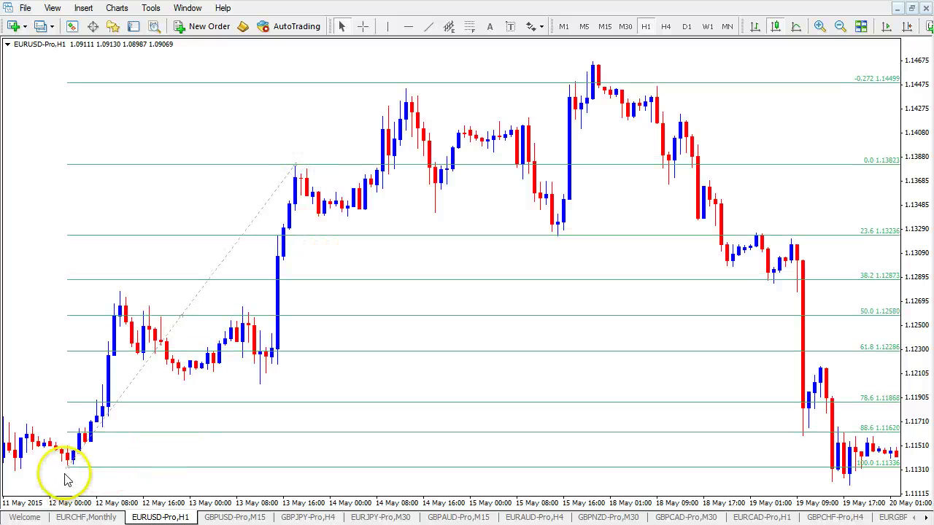
pyautogui.moveTo(67, 466); pyautogui.dragTo(255, 386)
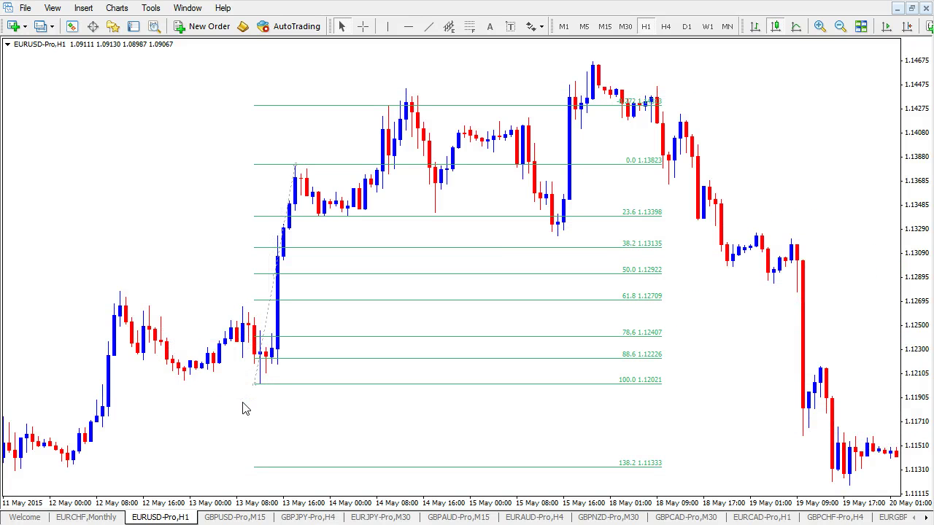
pyautogui.click(225, 417)
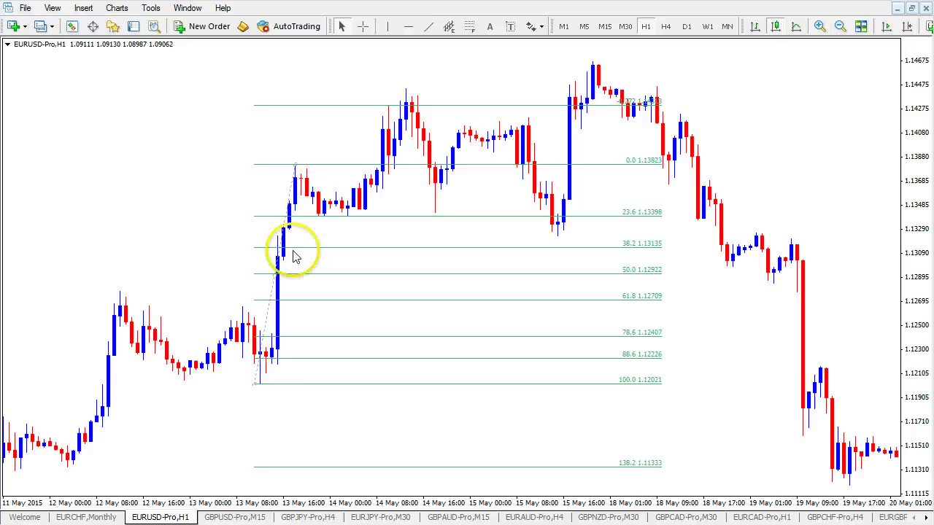
pyautogui.click(469, 26)
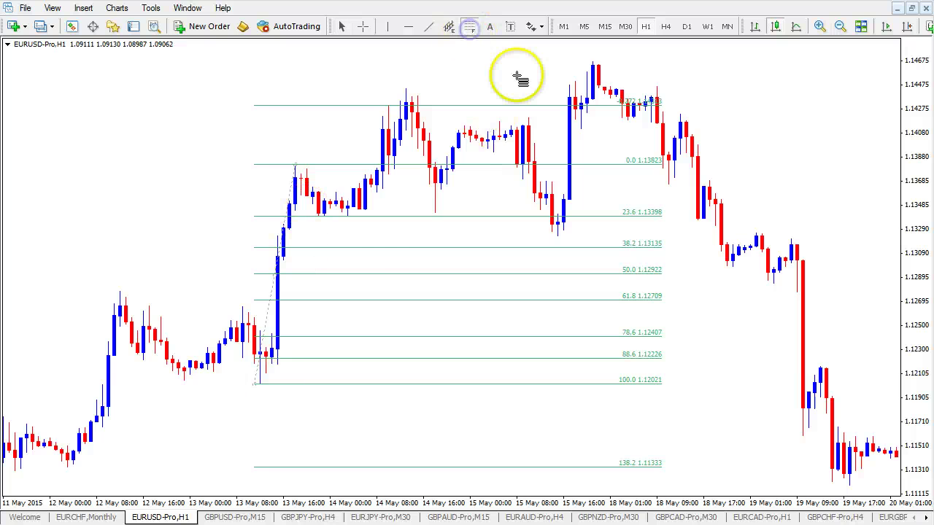
# Draw a second retracement over the 12 May rise (1.11336 to 1.12793) with magenta levels
pyautogui.moveTo(68, 467); pyautogui.dragTo(129, 299)
pyautogui.rightClick(129, 299)
pyautogui.click(162, 309)
pyautogui.click(383, 212)
pyautogui.click(479, 297)
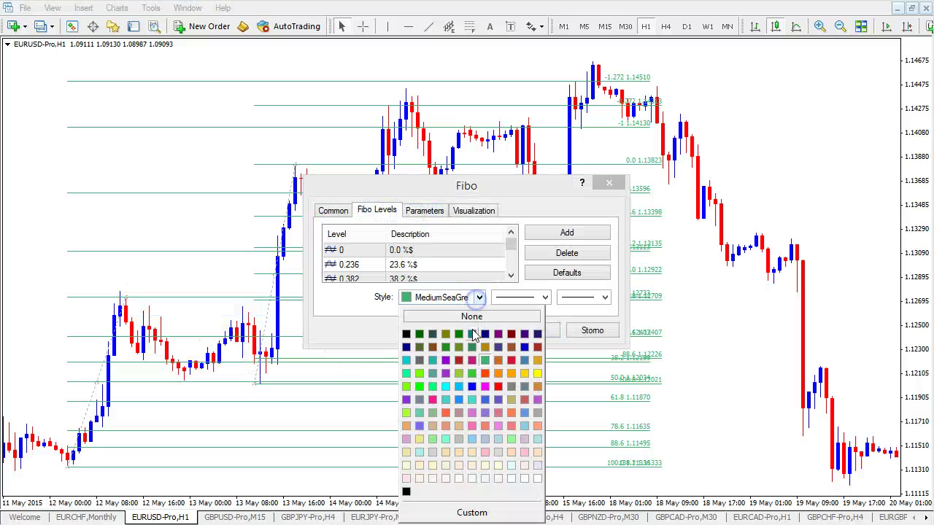
pyautogui.click(484, 387)
pyautogui.click(531, 332)
pyautogui.moveTo(129, 299); pyautogui.dragTo(117, 292)
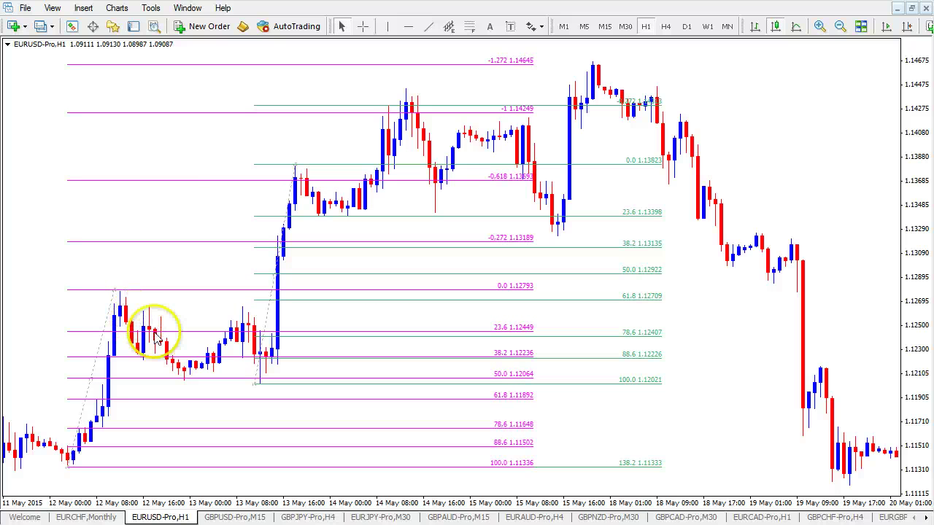
# Bring up the retracement's context menu to delete it
pyautogui.rightClick(115, 296)
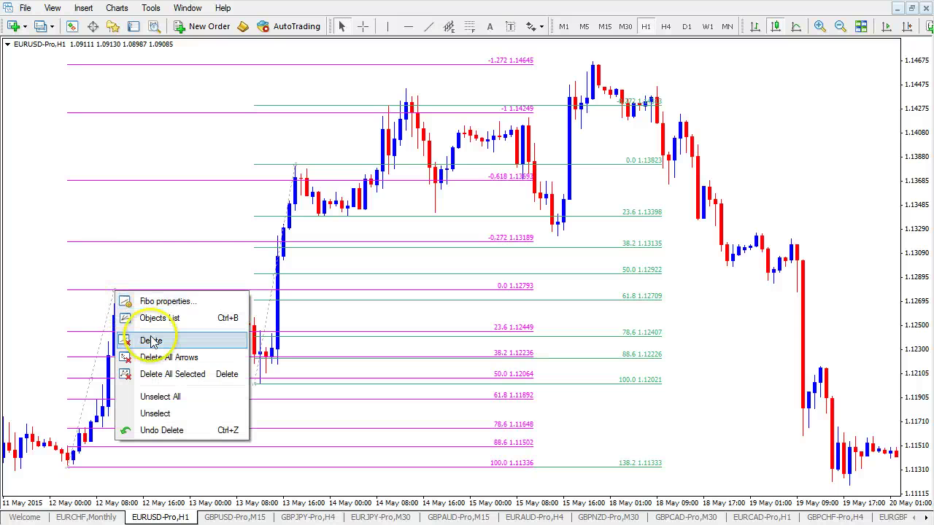